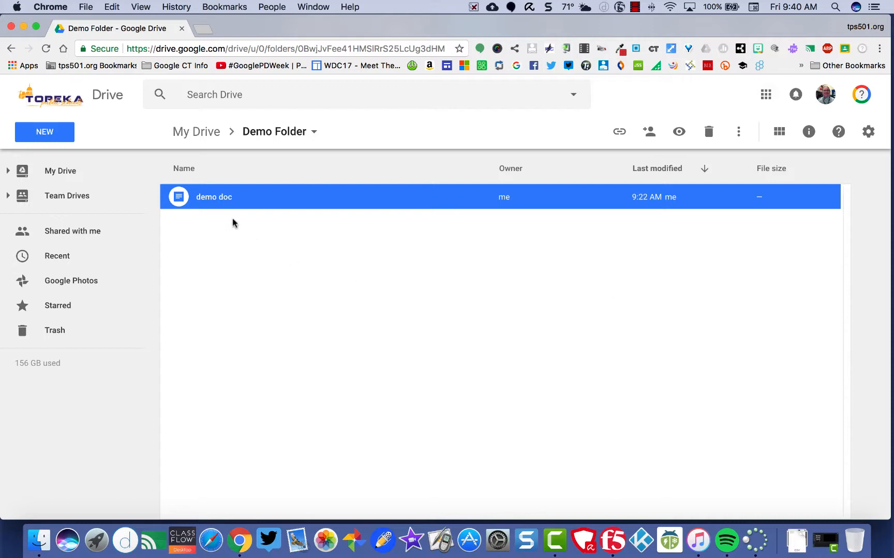
# Open demo doc and add the collaborator's personal Gmail address as a sharing recipient.
pyautogui.doubleClick(209, 203)
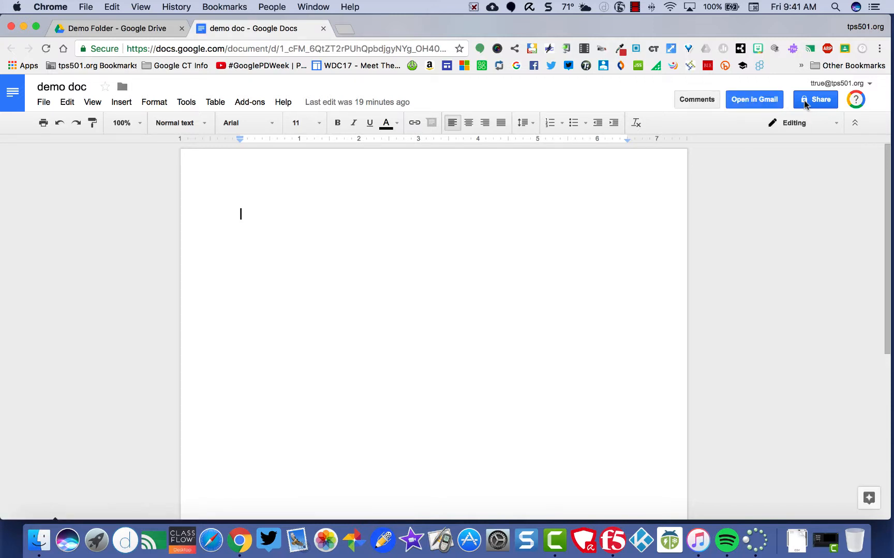
pyautogui.click(805, 105)
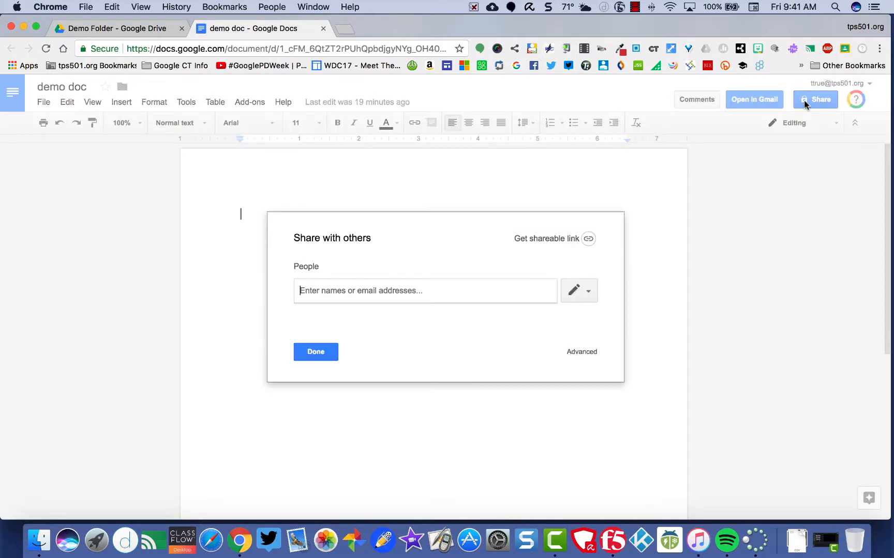
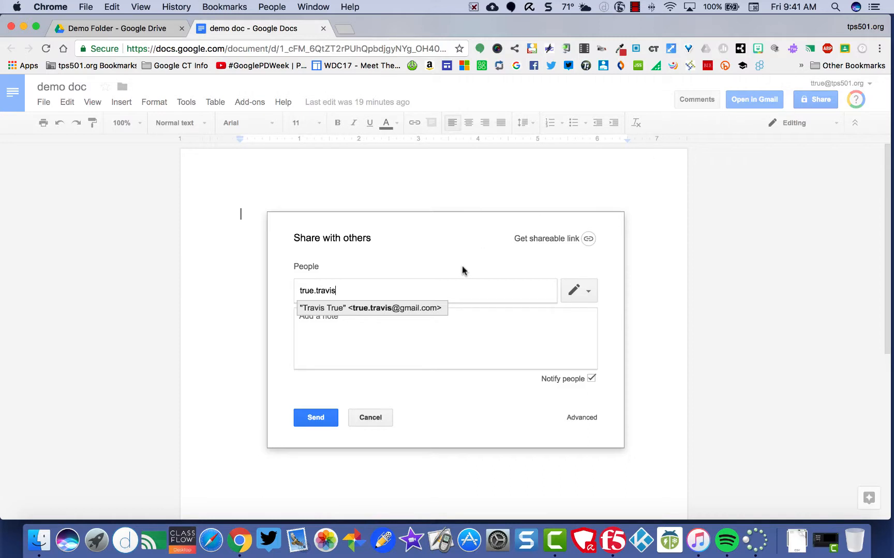
pyautogui.click(425, 307)
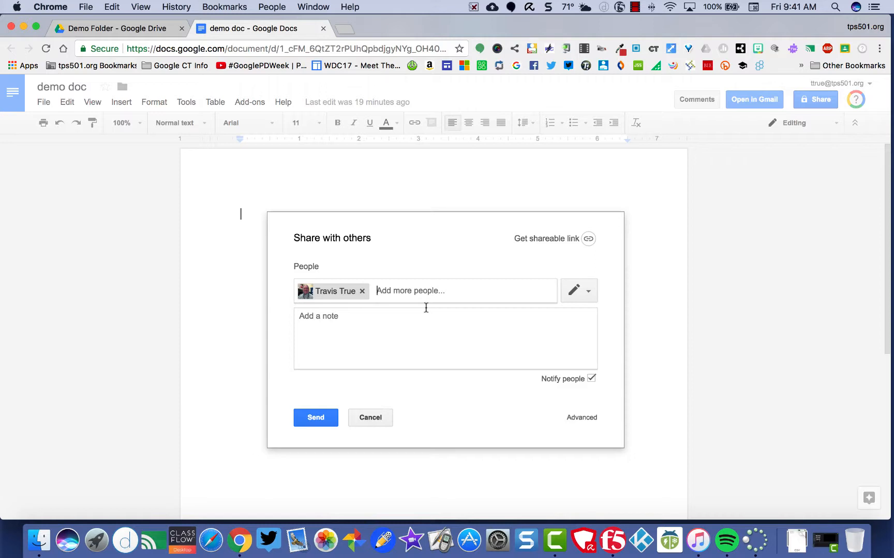
pyautogui.click(585, 293)
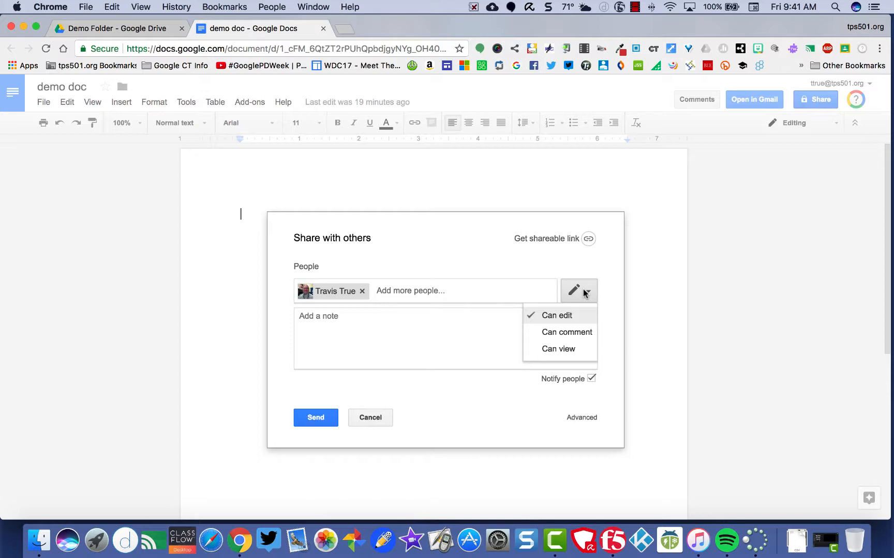
pyautogui.click(566, 333)
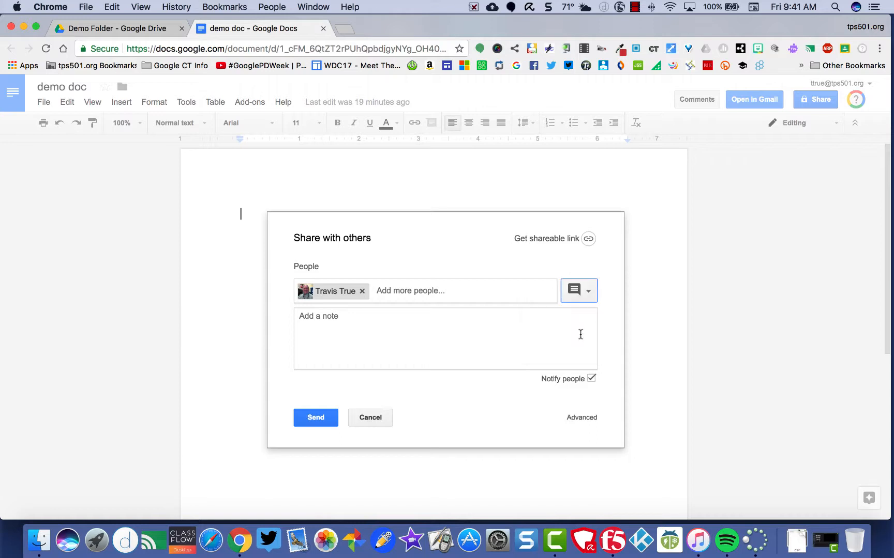
pyautogui.click(584, 291)
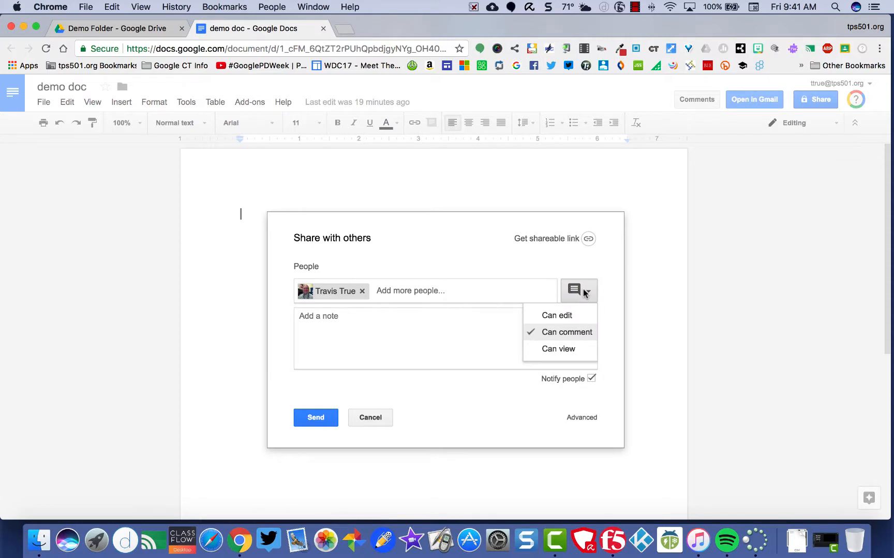
pyautogui.click(575, 353)
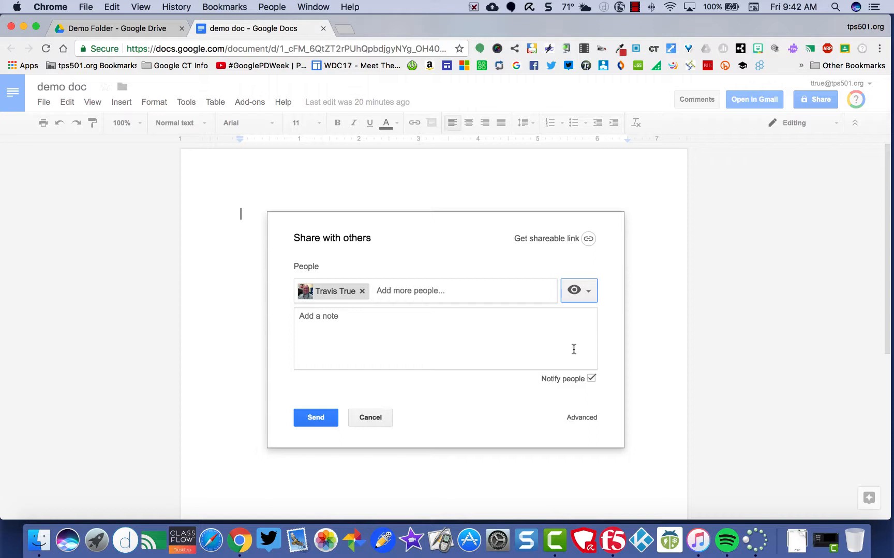
pyautogui.click(582, 296)
pyautogui.click(575, 311)
# In advanced sharing settings, tick both owner restriction boxes, then untick them again.
pyautogui.click(574, 427)
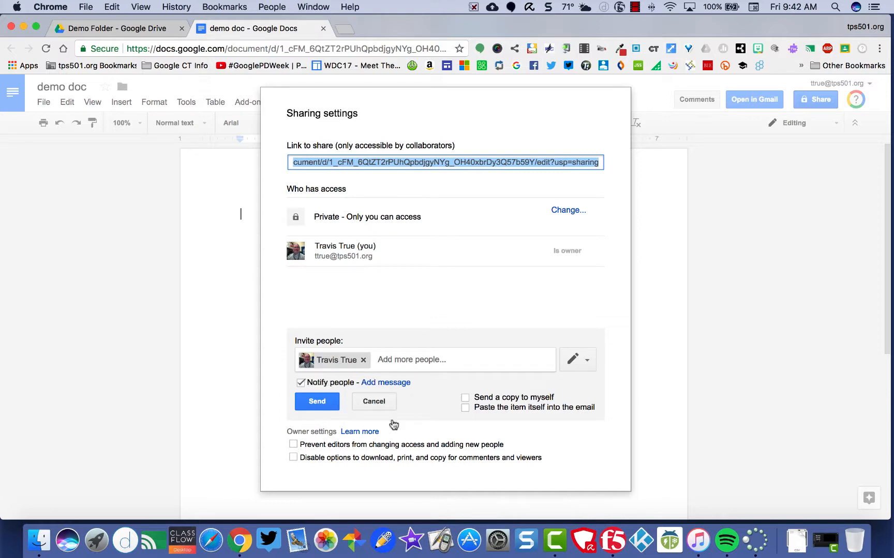
pyautogui.click(569, 361)
pyautogui.click(567, 364)
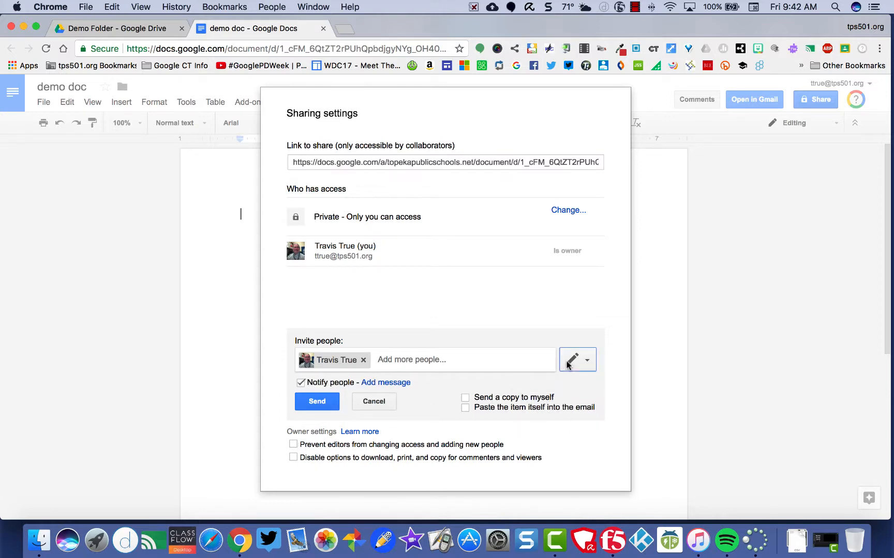
pyautogui.click(293, 444)
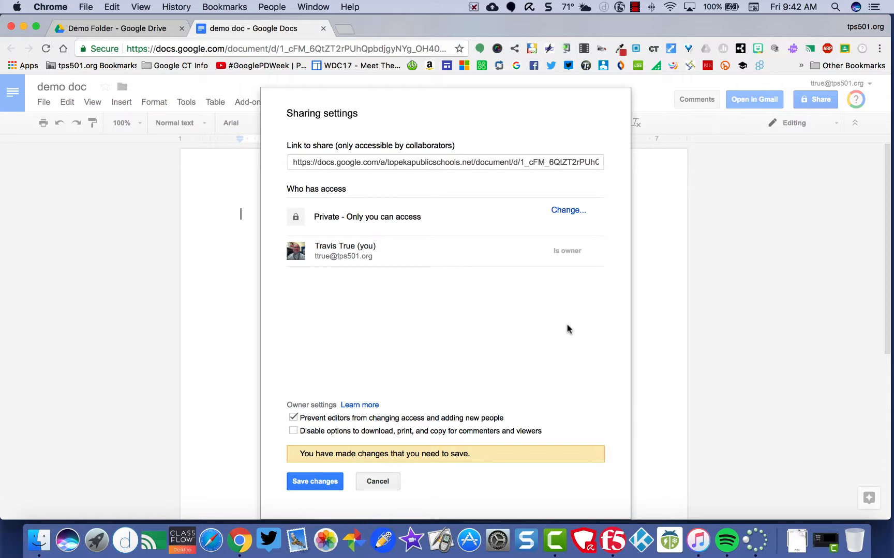
pyautogui.click(294, 431)
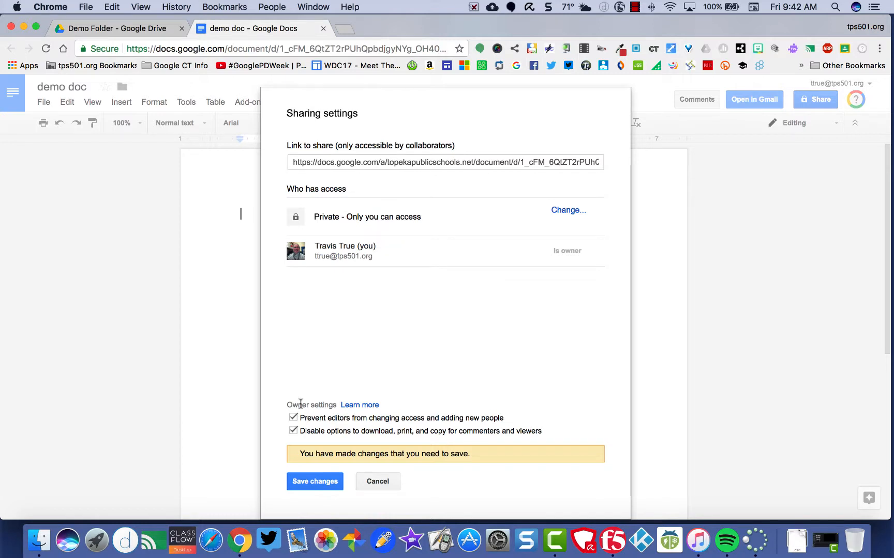
pyautogui.click(293, 418)
pyautogui.click(293, 430)
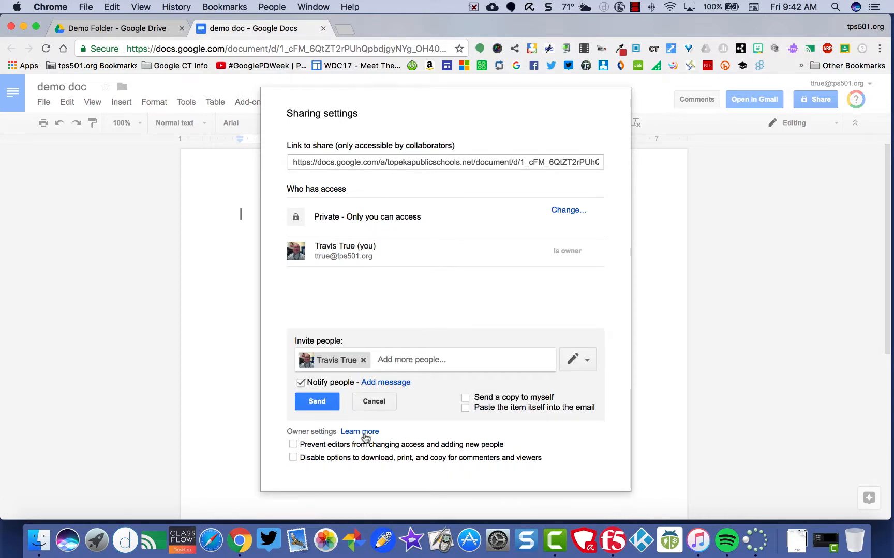
# Send the edit invitation, confirm sharing outside the organization, and close Sharing settings.
pyautogui.click(313, 402)
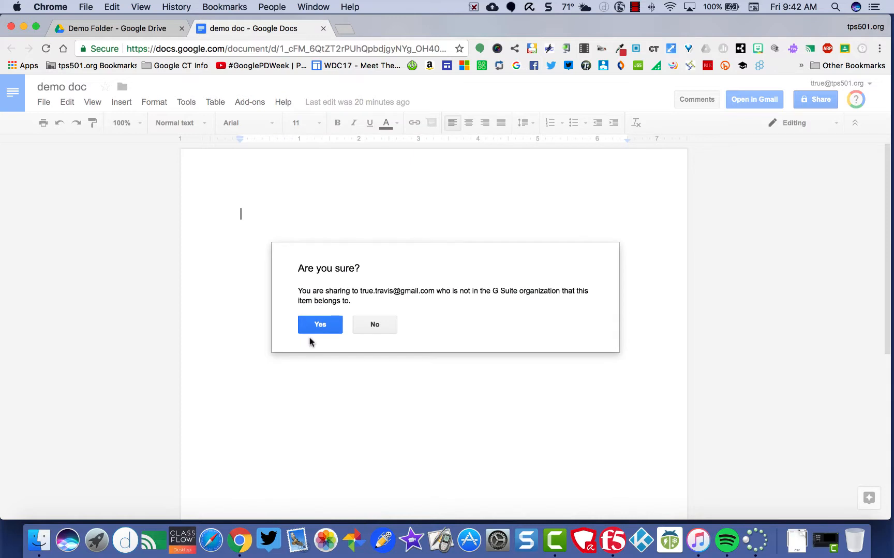
pyautogui.click(318, 324)
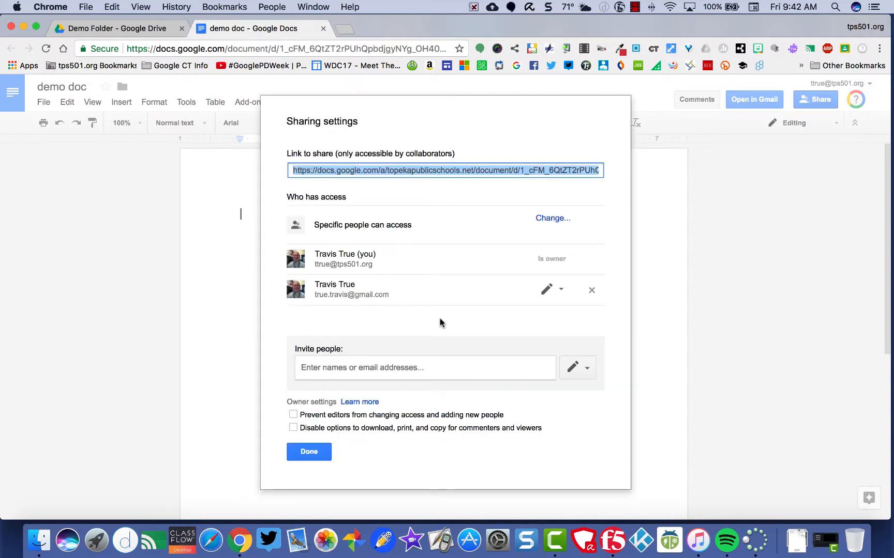
pyautogui.moveTo(349, 286)
pyautogui.click(294, 455)
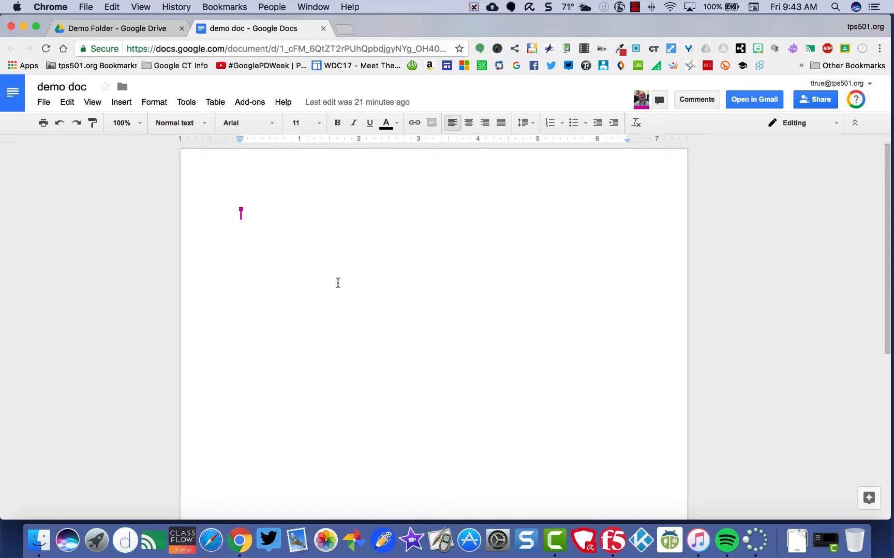
# Add the line 'This from my personal gmail' and format everything after the 'T' red, 24 pt.
pyautogui.write('This from ')
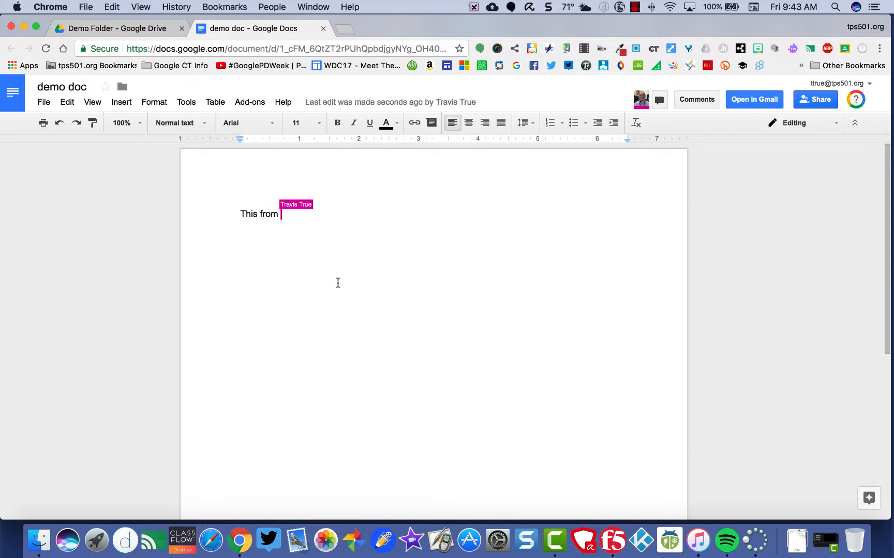
pyautogui.write('my personal gmail')
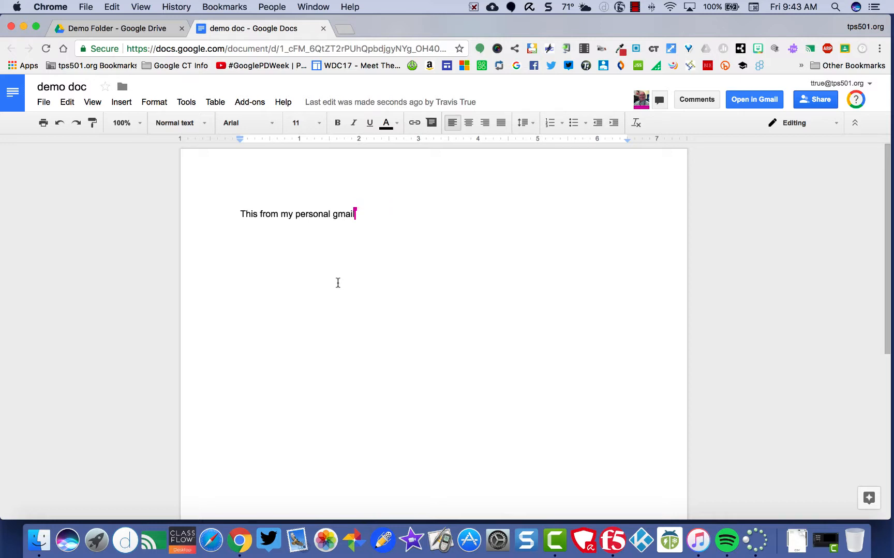
pyautogui.click(338, 283)
pyautogui.moveTo(356, 214); pyautogui.dragTo(244, 218)
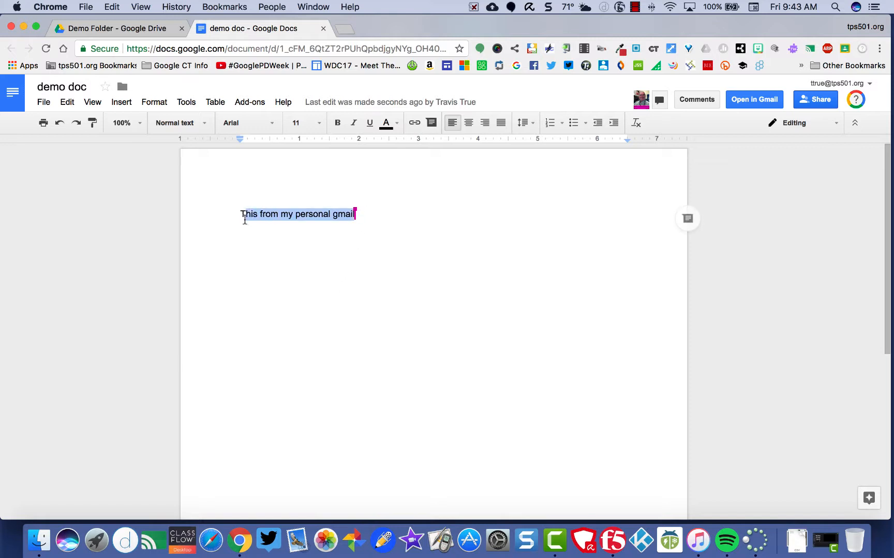
pyautogui.click(386, 123)
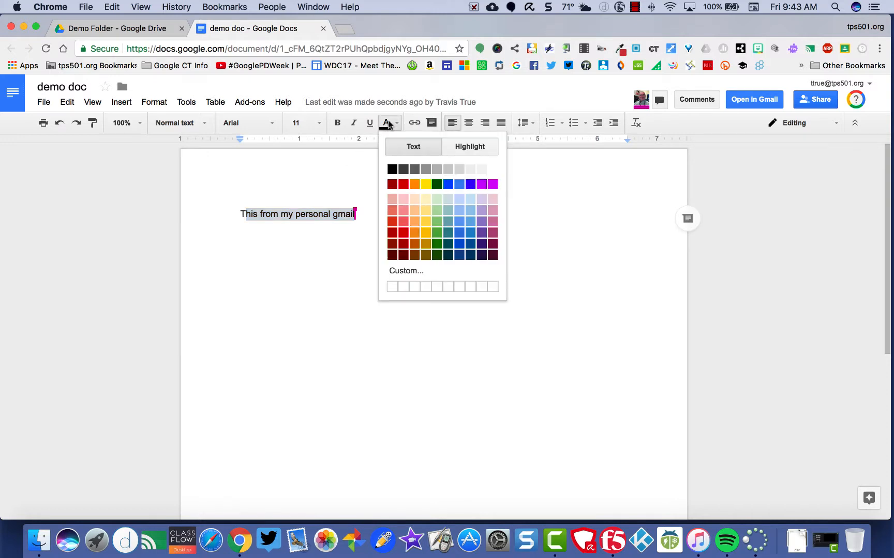
pyautogui.click(402, 184)
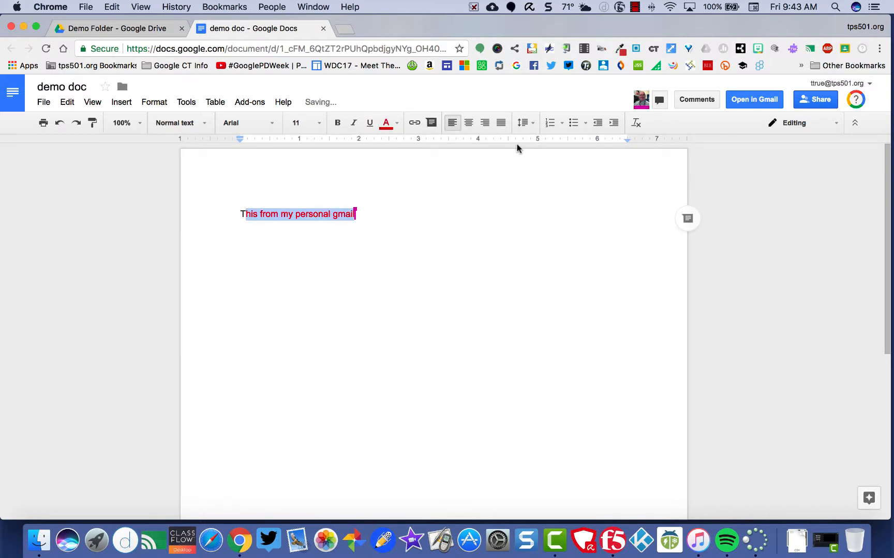
pyautogui.click(298, 123)
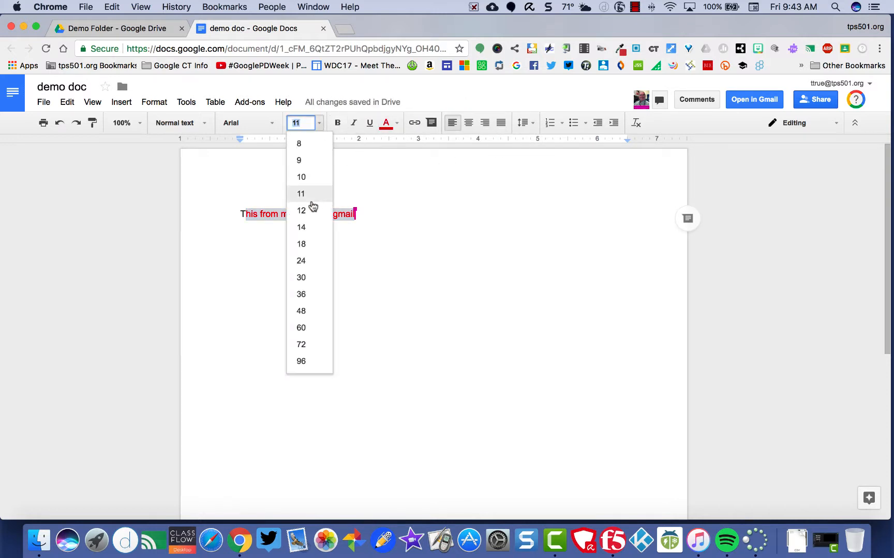
pyautogui.click(303, 261)
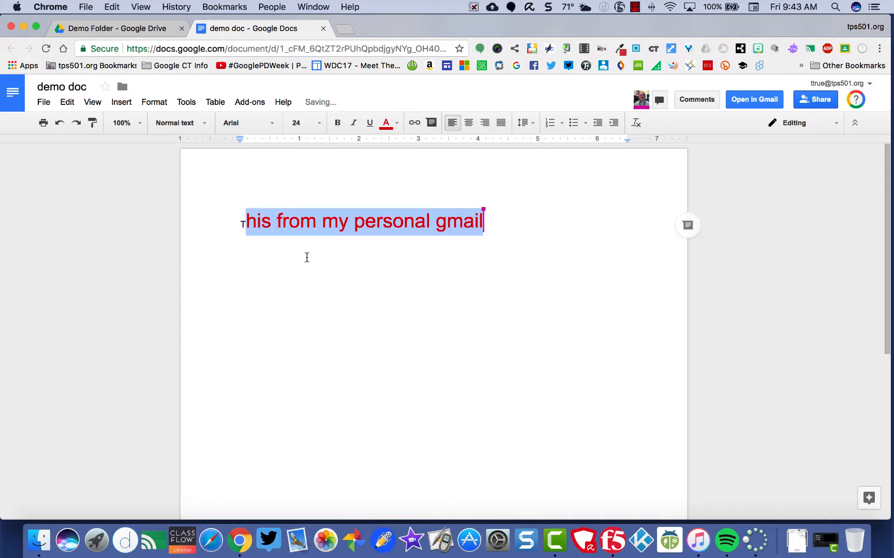
pyautogui.click(307, 257)
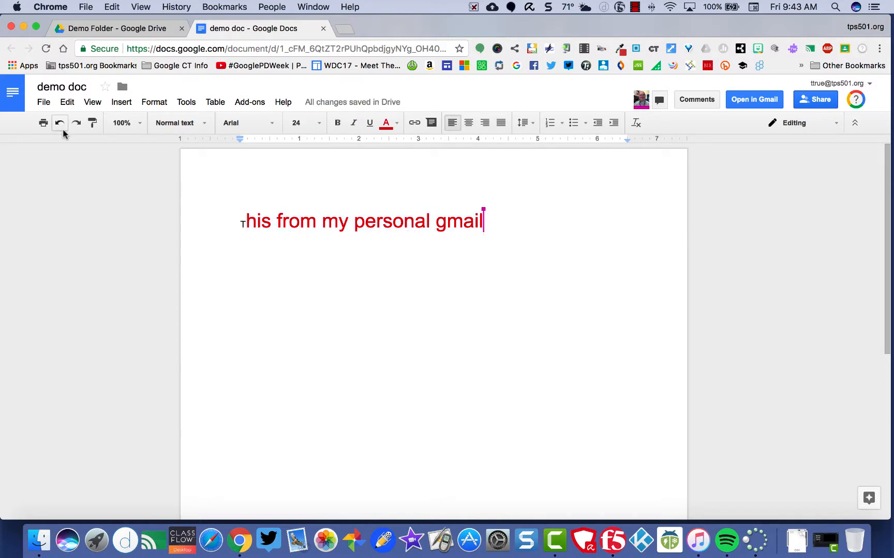
pyautogui.click(44, 103)
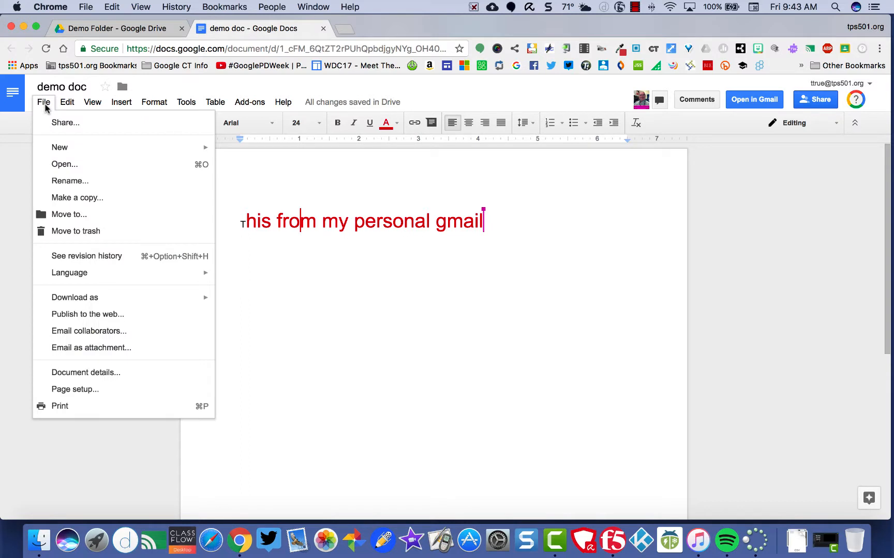
pyautogui.click(69, 255)
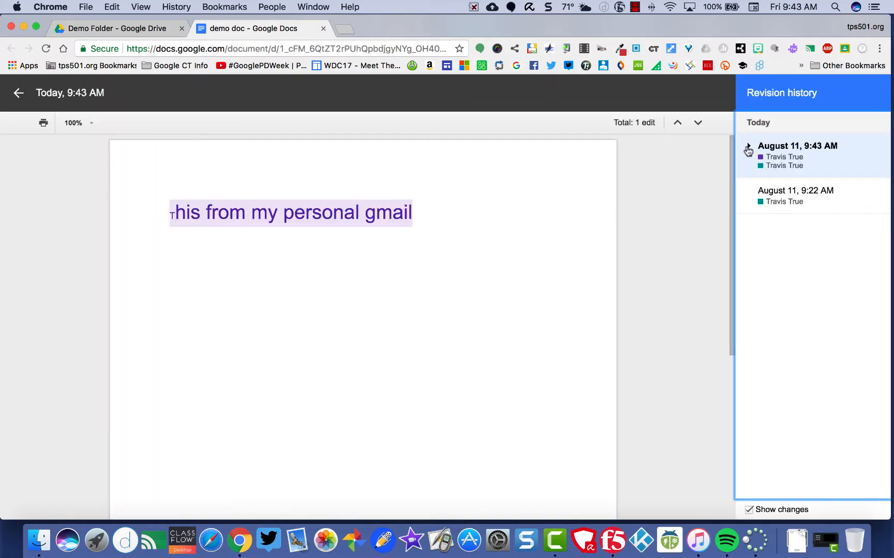
pyautogui.click(748, 149)
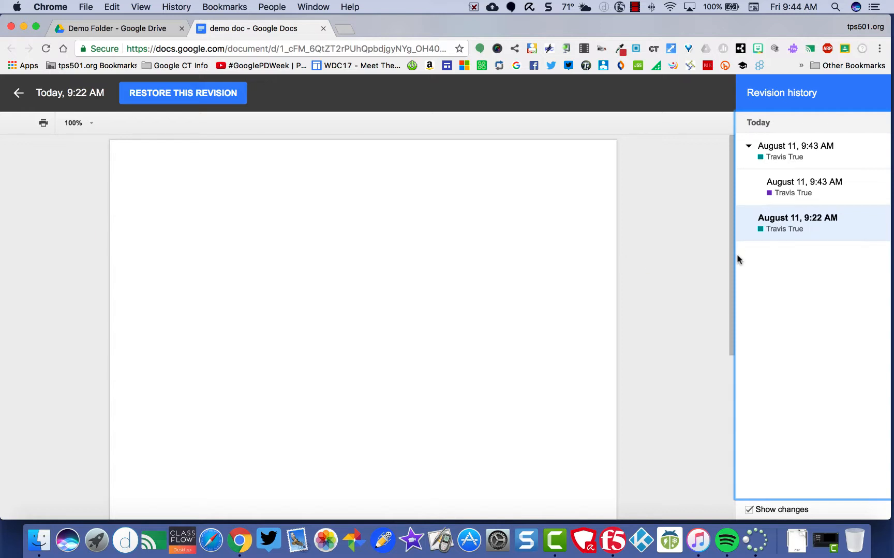
pyautogui.click(790, 192)
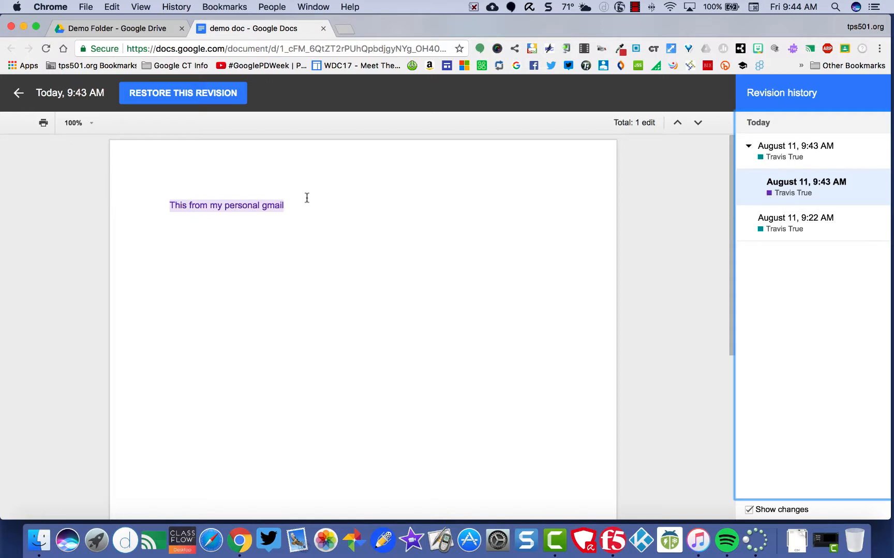
pyautogui.click(782, 157)
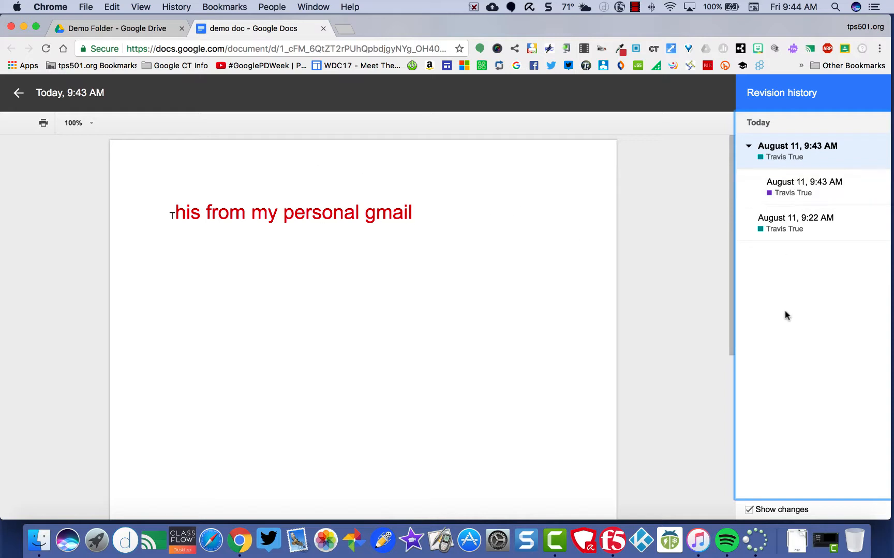
pyautogui.click(17, 93)
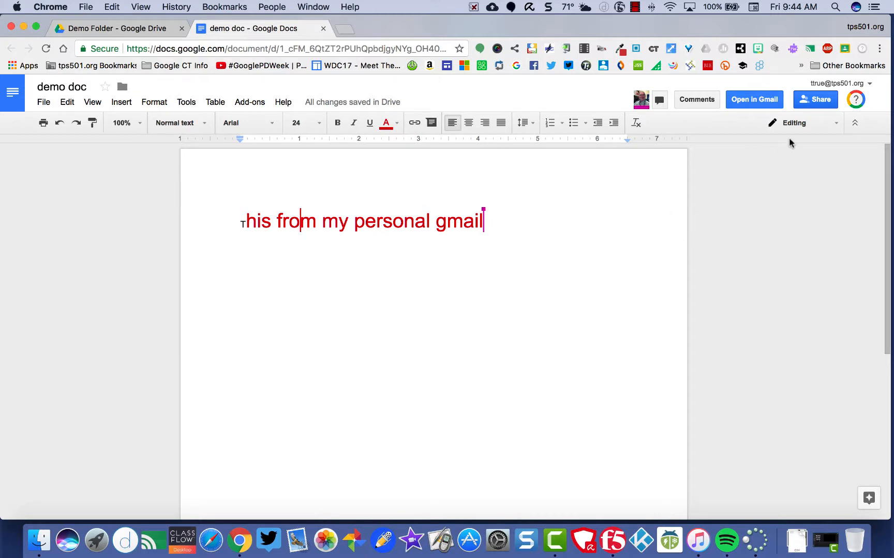
# Switch to Suggesting mode and suggest a new paragraph after 'gmail' at the end of the red line.
pyautogui.click(834, 125)
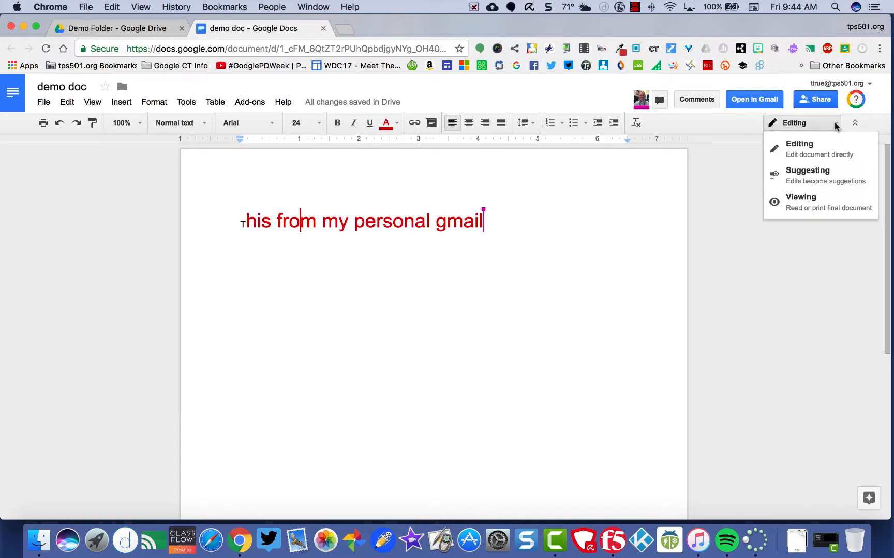
pyautogui.click(804, 185)
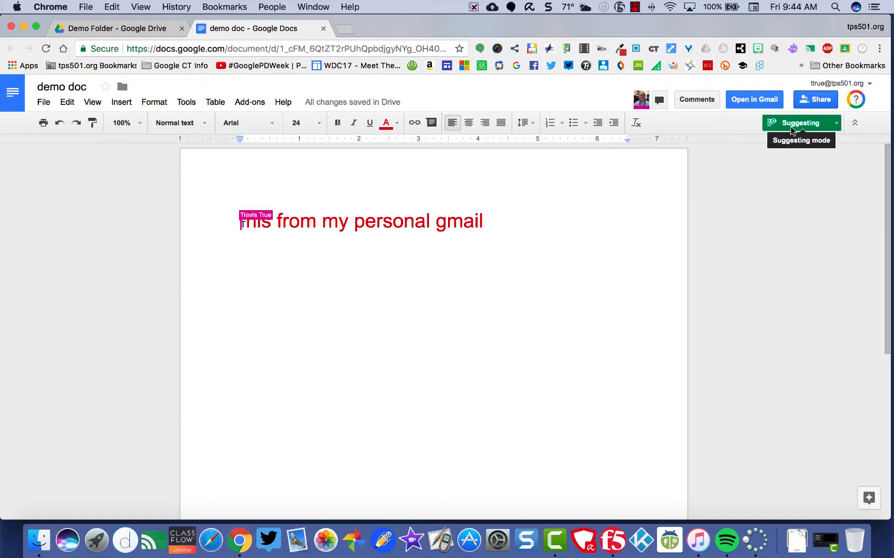
pyautogui.click(472, 230)
pyautogui.press('Right')
pyautogui.press('Right')
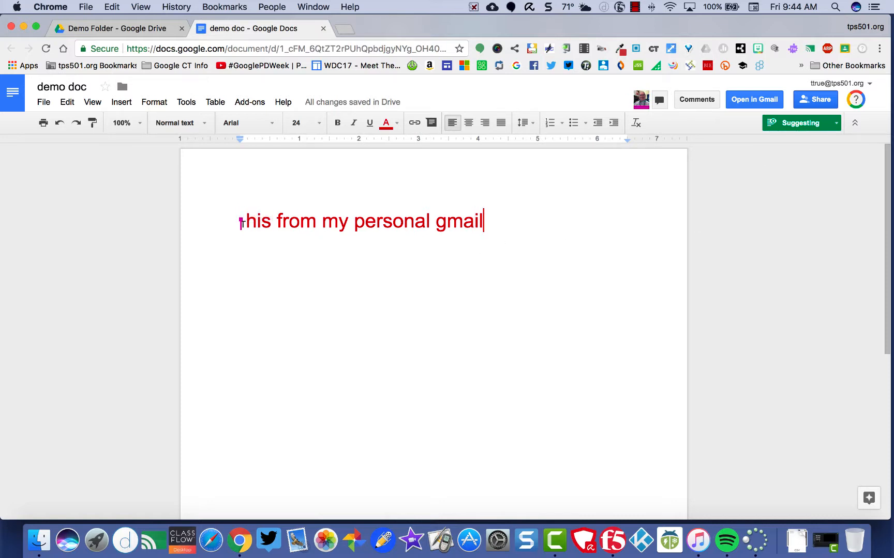
pyautogui.press('Return')
pyautogui.write('\\')
pyautogui.press('Return')
pyautogui.press('BackSpace')
pyautogui.press('BackSpace')
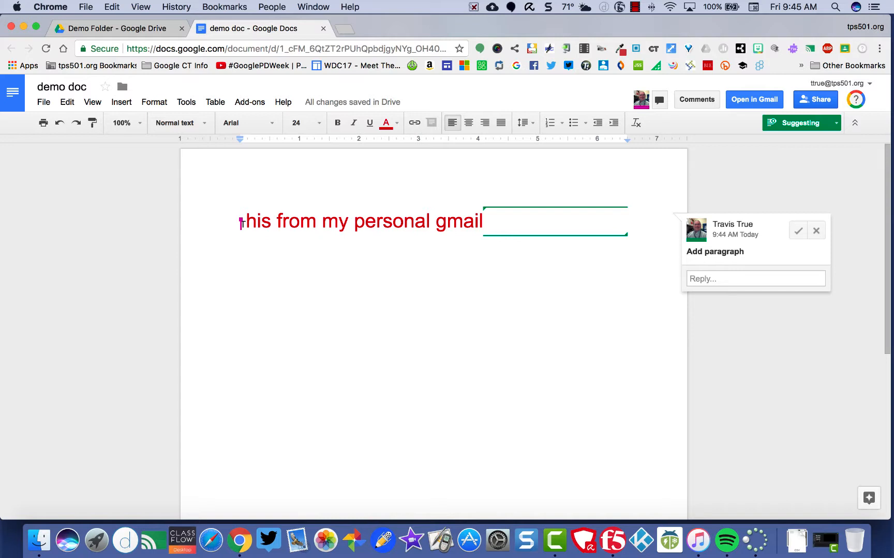
pyautogui.click(781, 123)
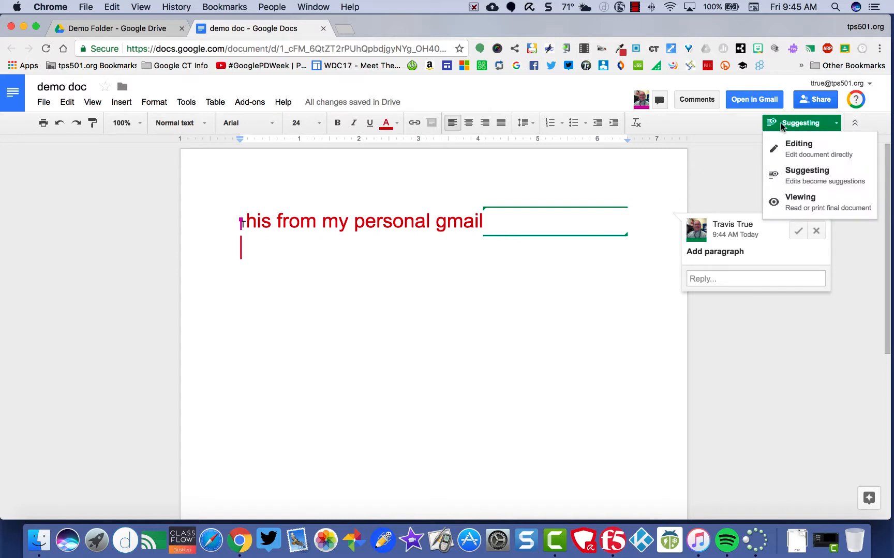
# Go to Viewing, then back to Editing mode, and reject the 'Add paragraph' suggestion.
pyautogui.click(780, 202)
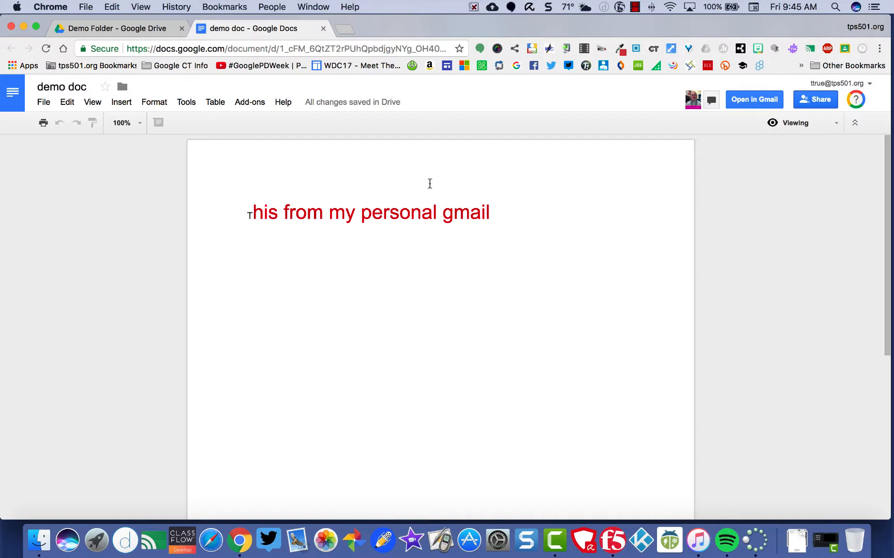
pyautogui.click(784, 125)
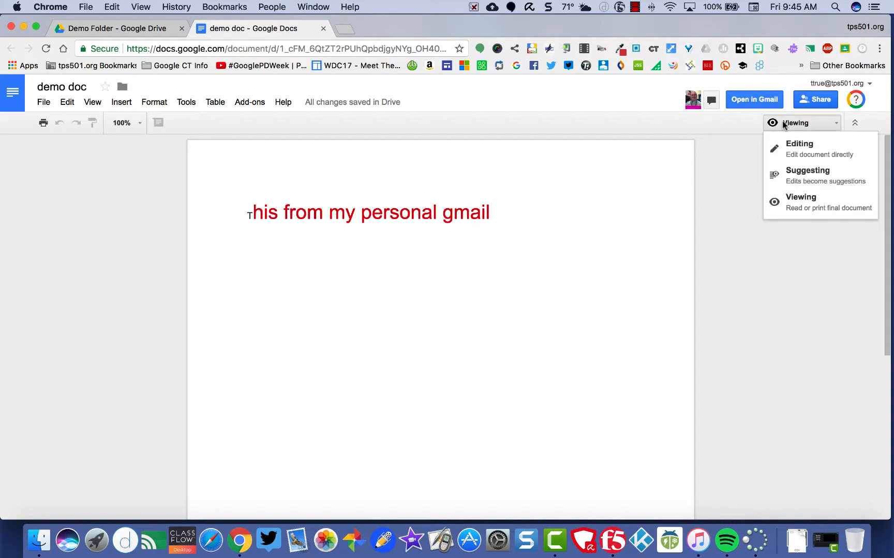
pyautogui.click(786, 147)
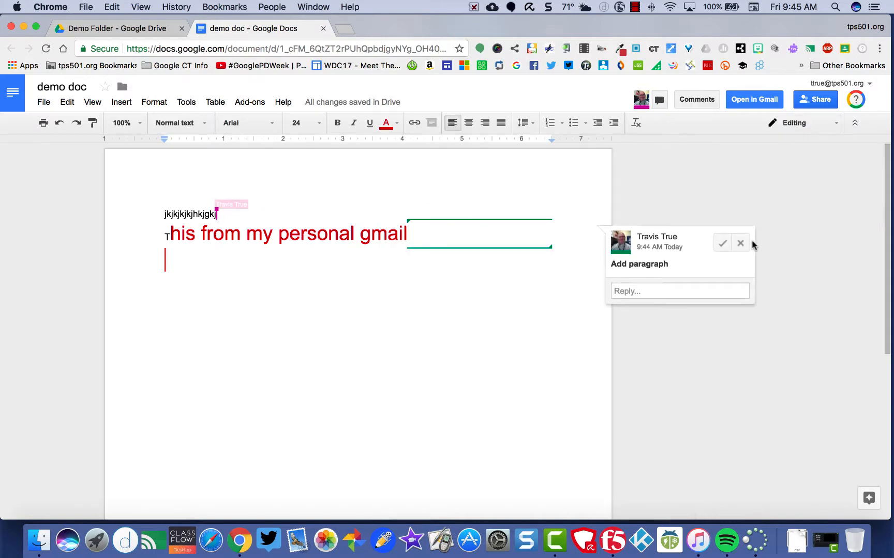
pyautogui.click(790, 127)
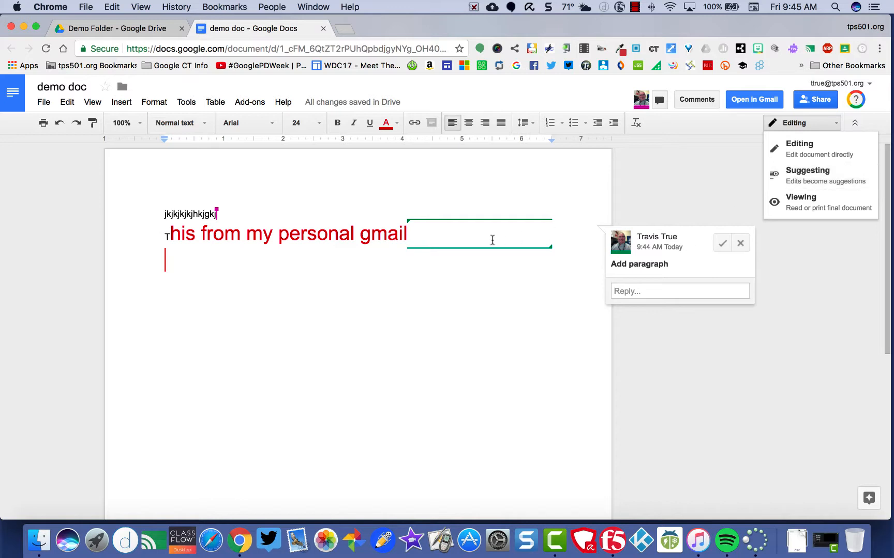
pyautogui.click(736, 242)
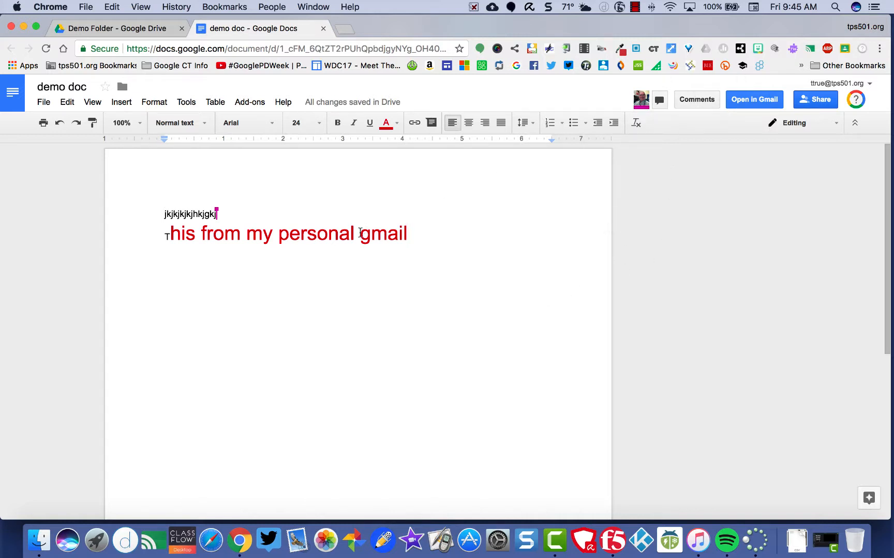
# Comment 'This is a comment' on the words 'personal gmail', then resolve that comment.
pyautogui.moveTo(360, 233); pyautogui.dragTo(408, 239)
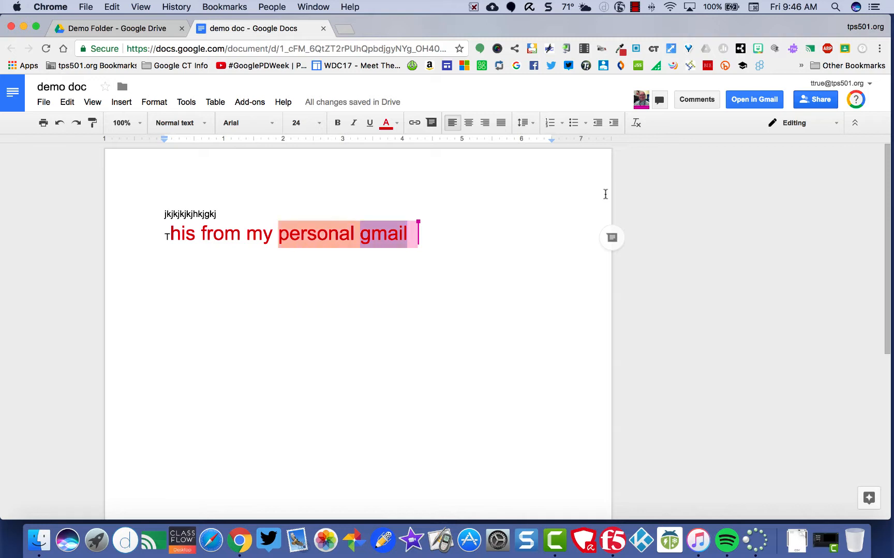
pyautogui.click(612, 239)
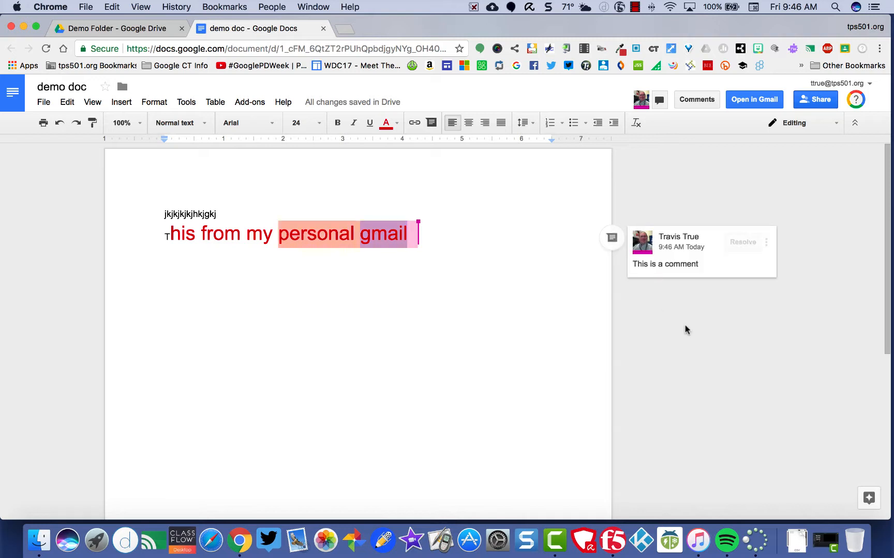
pyautogui.click(702, 268)
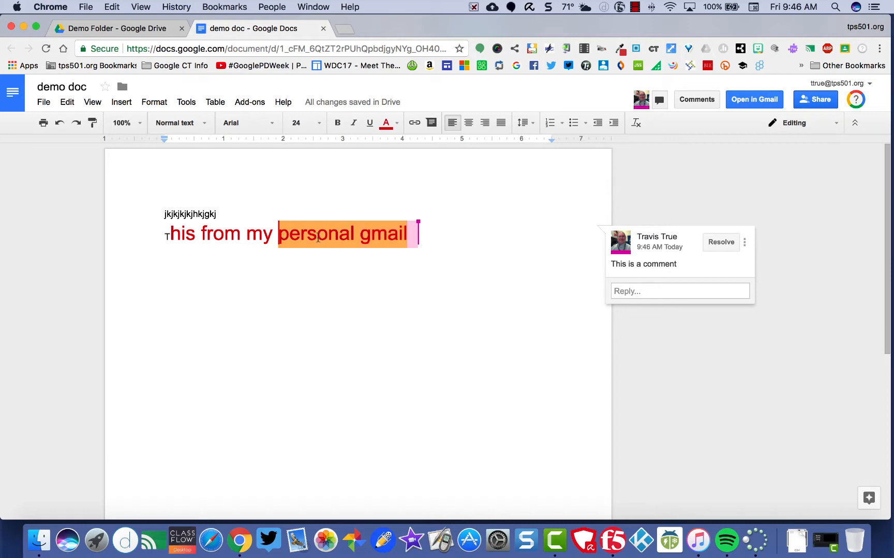
pyautogui.click(716, 247)
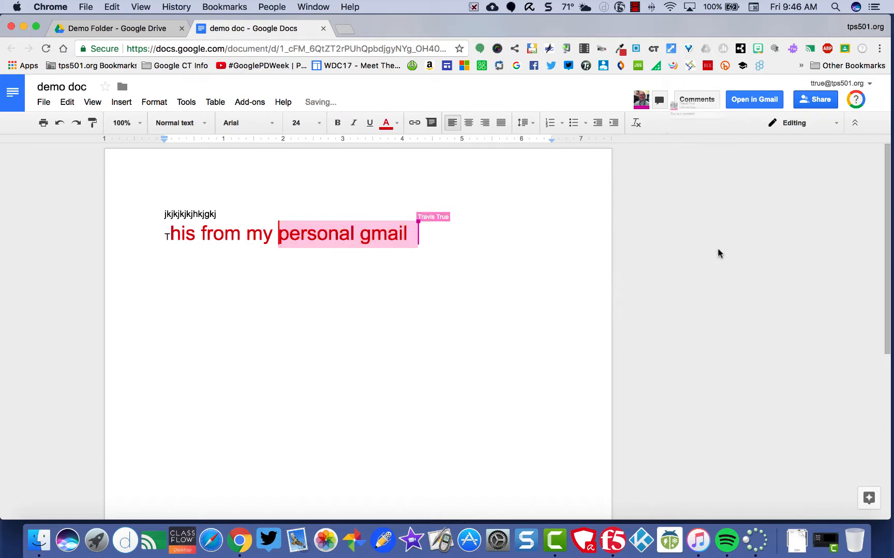
pyautogui.click(705, 100)
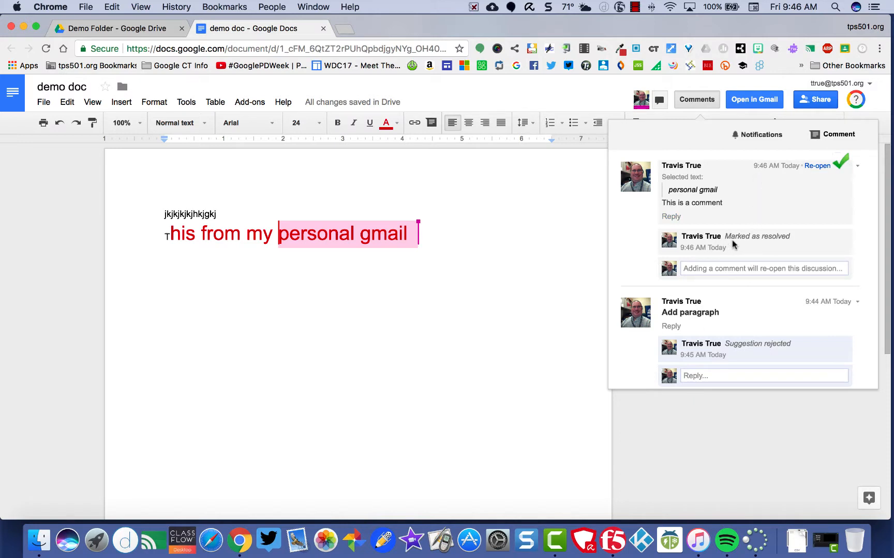
pyautogui.click(734, 269)
pyautogui.click(745, 294)
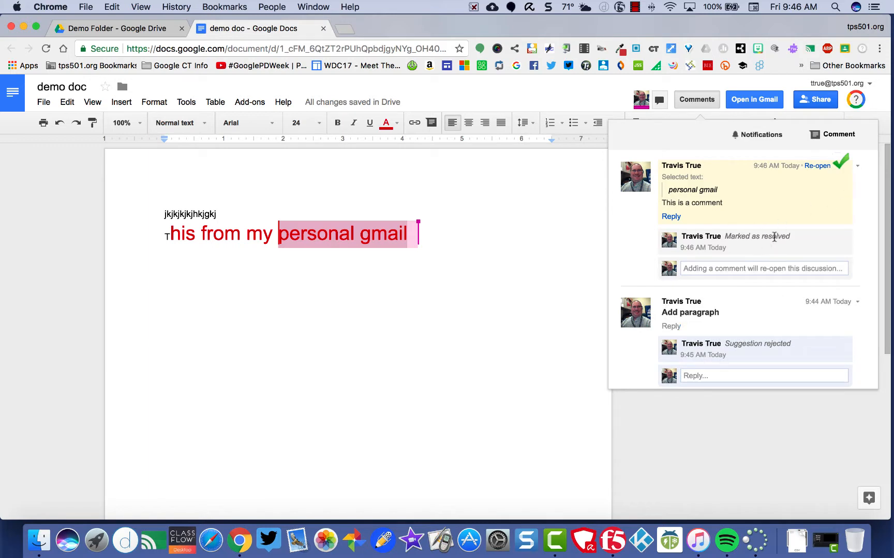
pyautogui.click(856, 167)
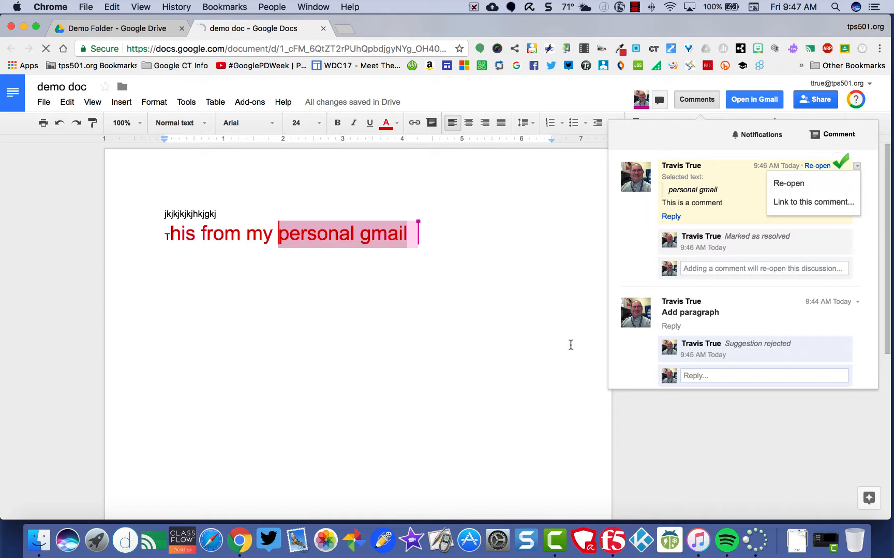
pyautogui.click(501, 299)
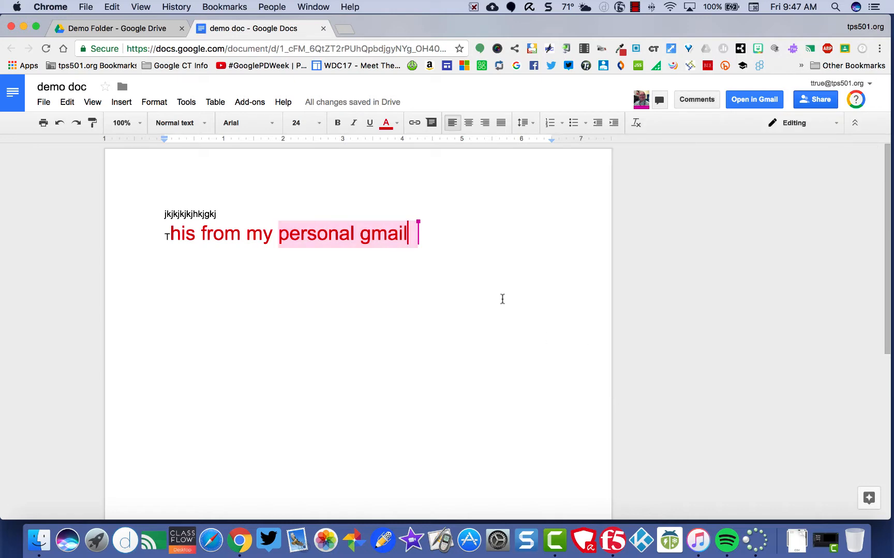